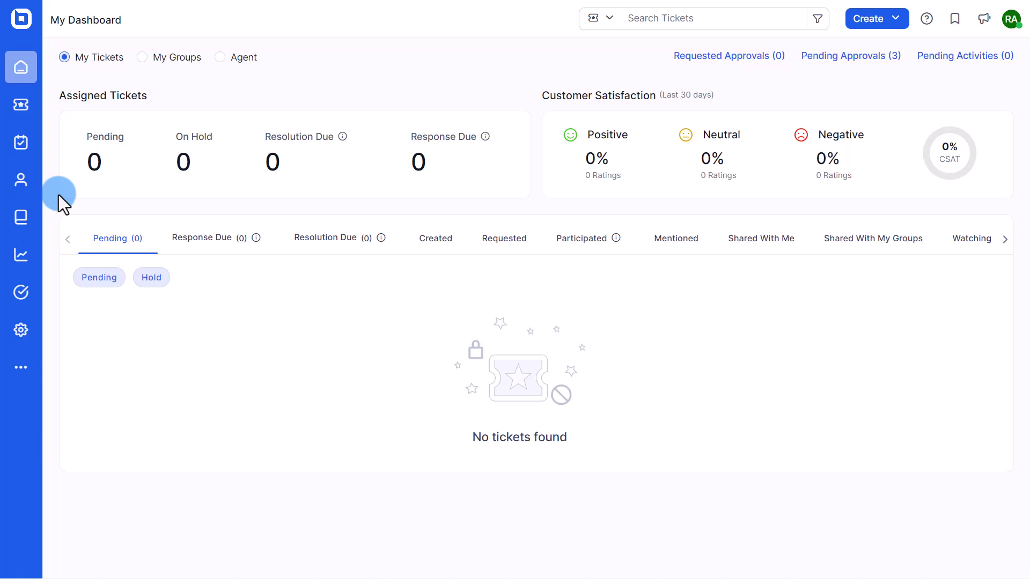
Step: Make time spent mandatory for ticket replies and notes in the Agent Portal Worklog preferences, and save
click(20, 329)
scroll(200, 411, down, 3)
scroll(200, 419, down, 2)
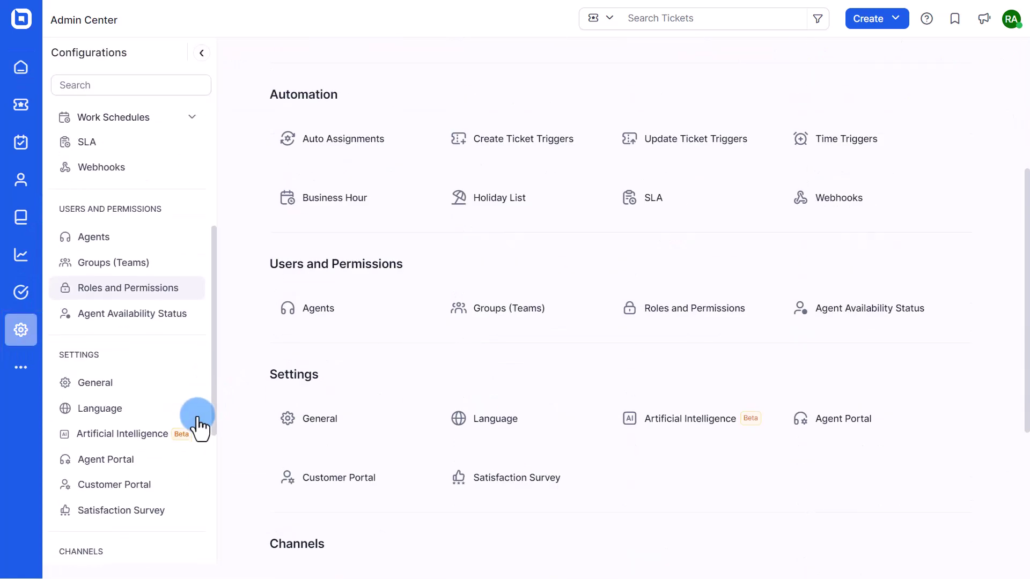
click(129, 459)
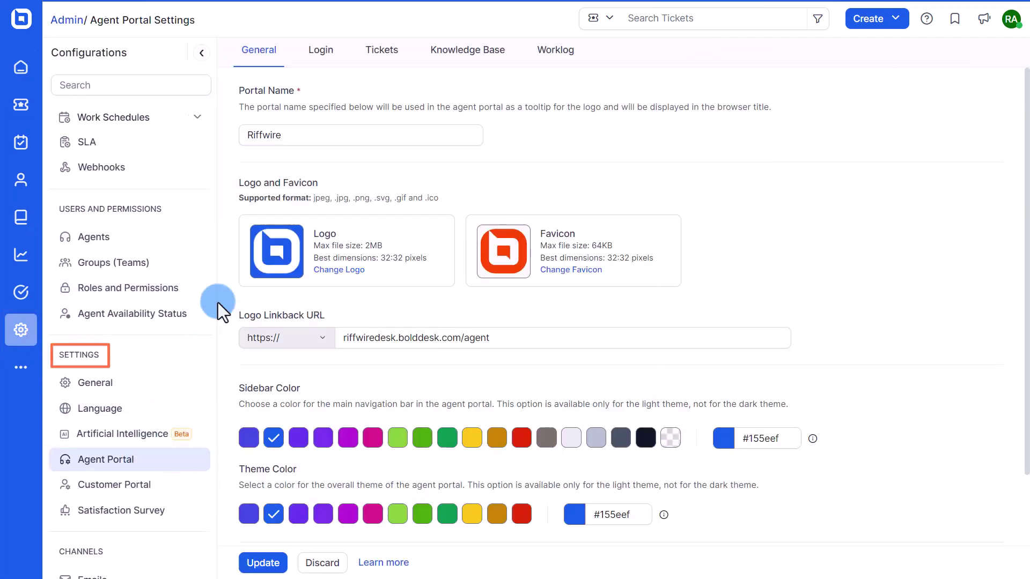
click(555, 49)
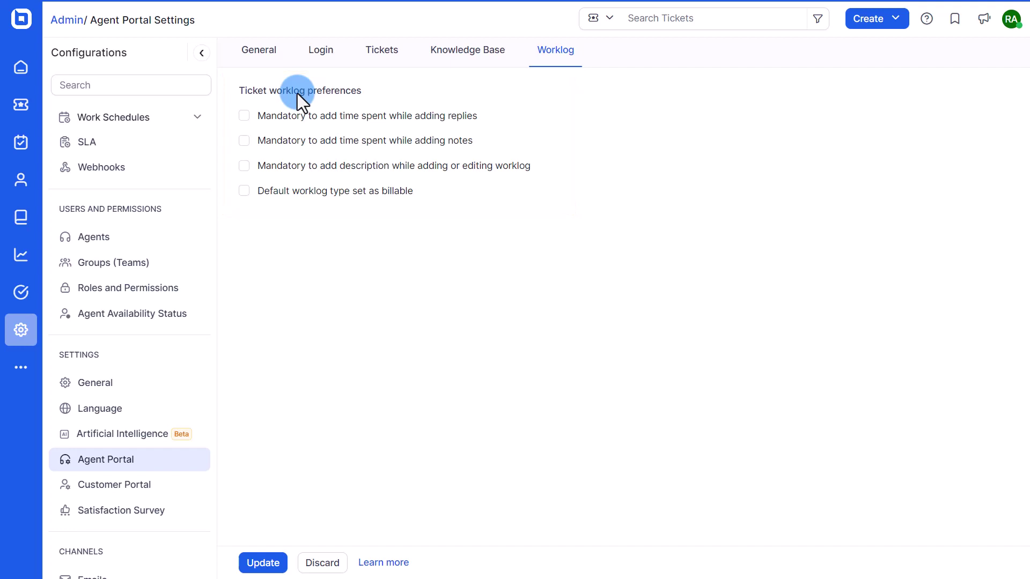
click(244, 116)
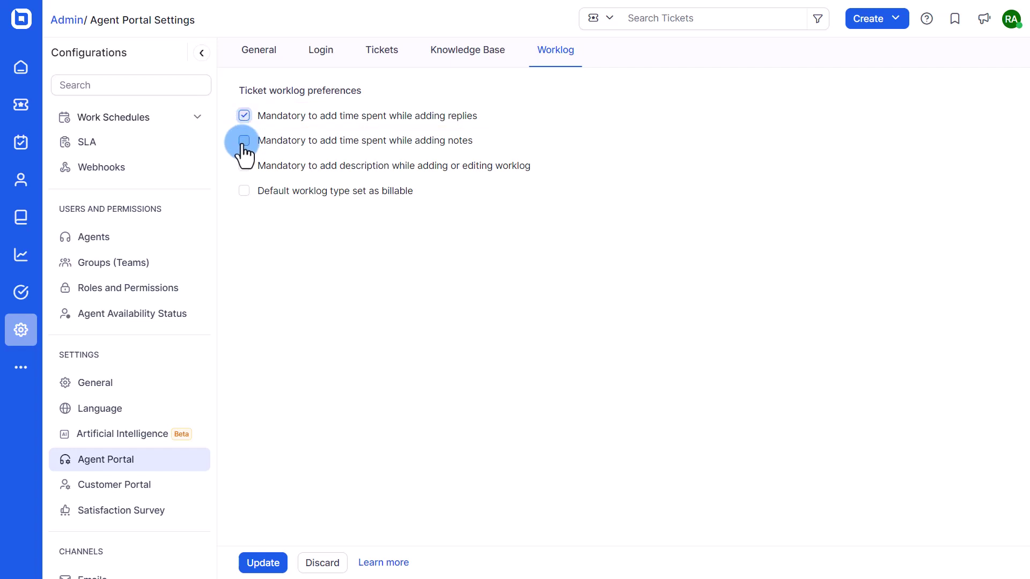
click(244, 141)
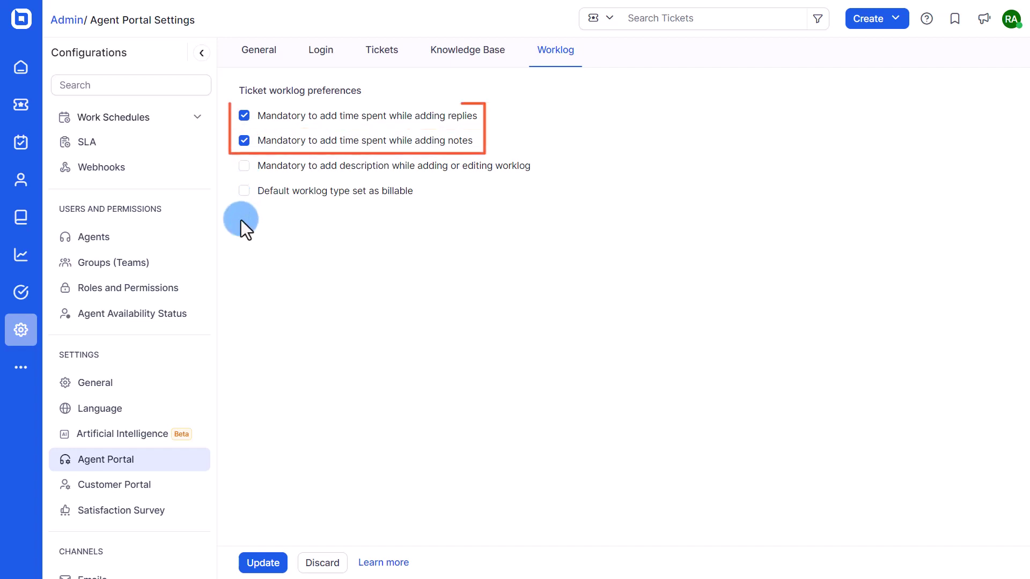
click(263, 563)
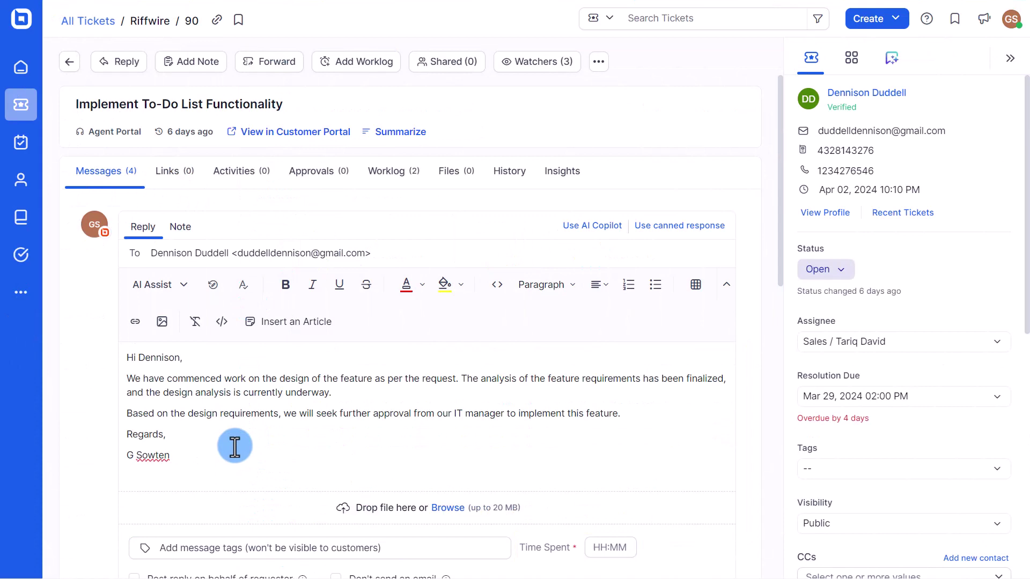
scroll(234, 446, down, 3)
Step: Try updating the reply as Open, then begin entering the required Time Spent value
click(165, 558)
click(610, 326)
text(6)
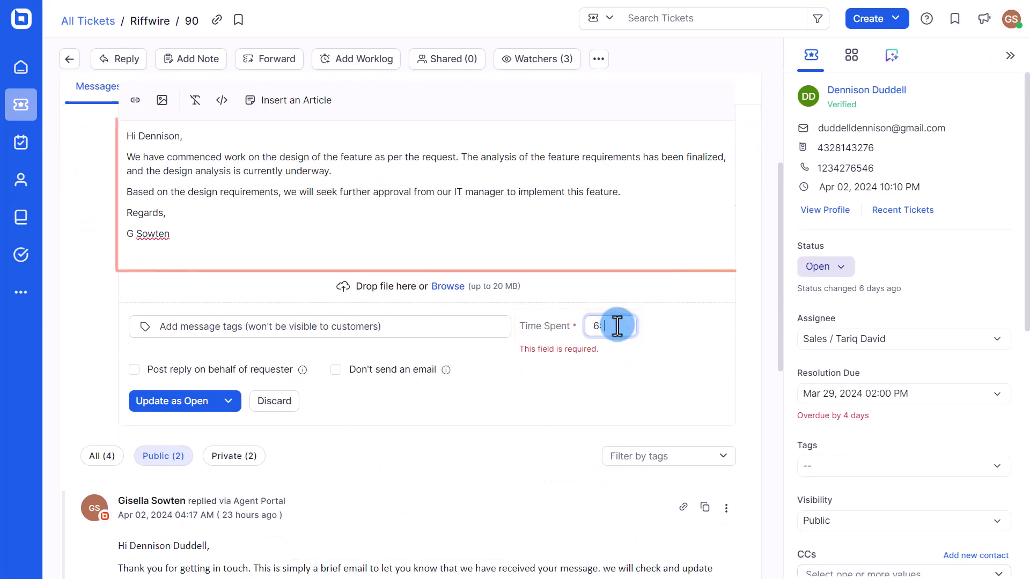
text(:40)
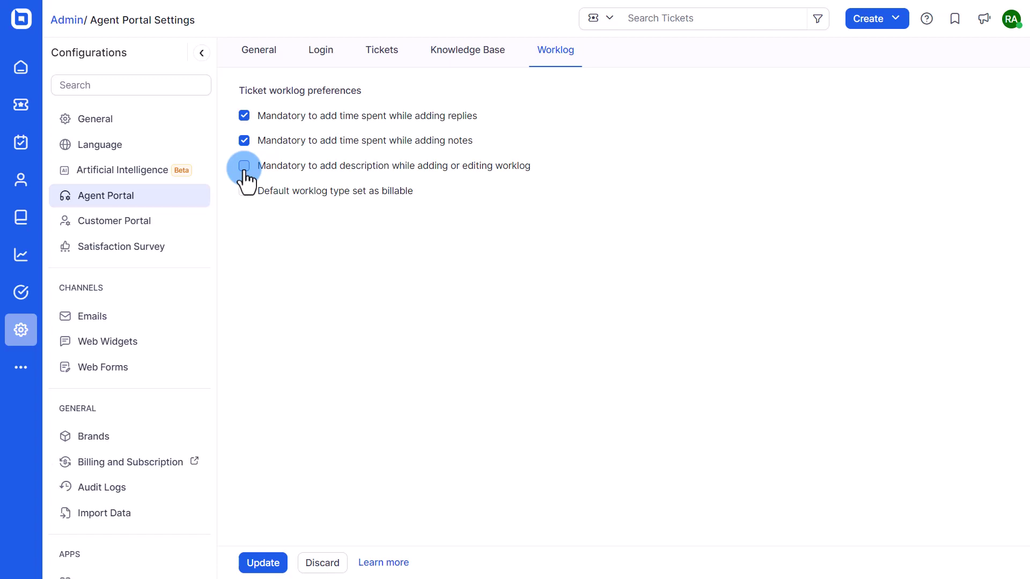
Step: Require a worklog description, save, and paste a description into a new ticket worklog
click(245, 166)
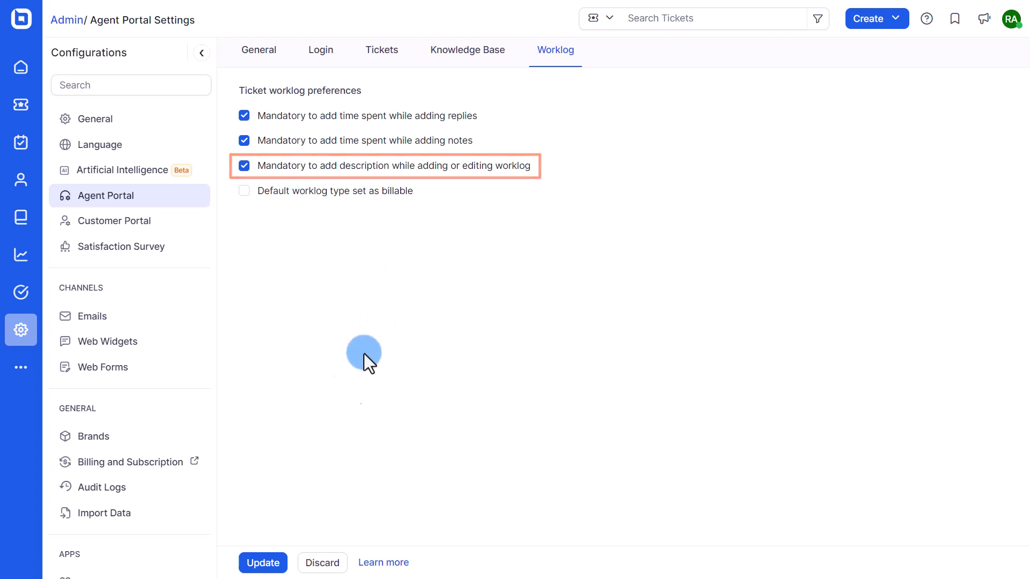
click(263, 562)
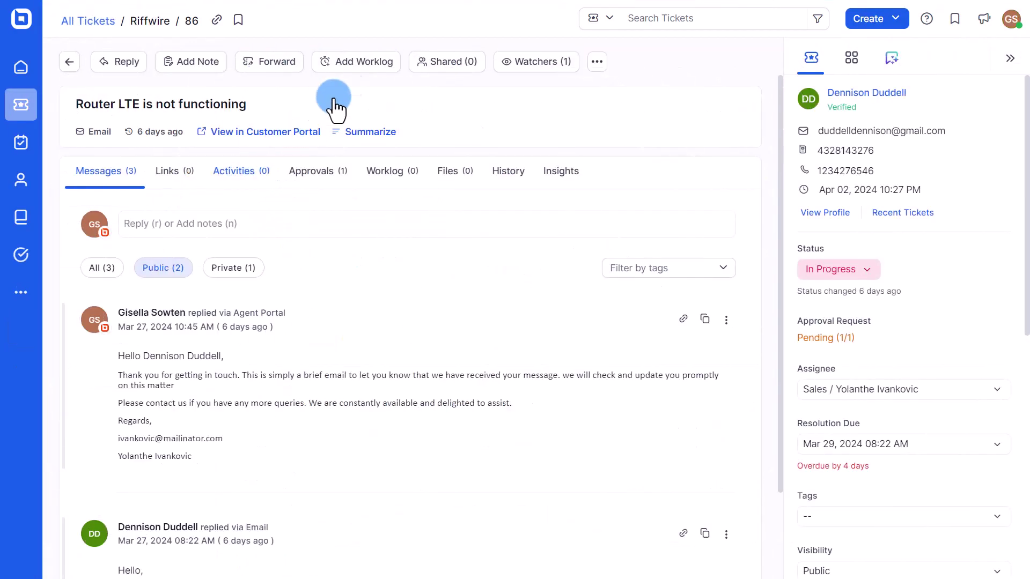
click(354, 81)
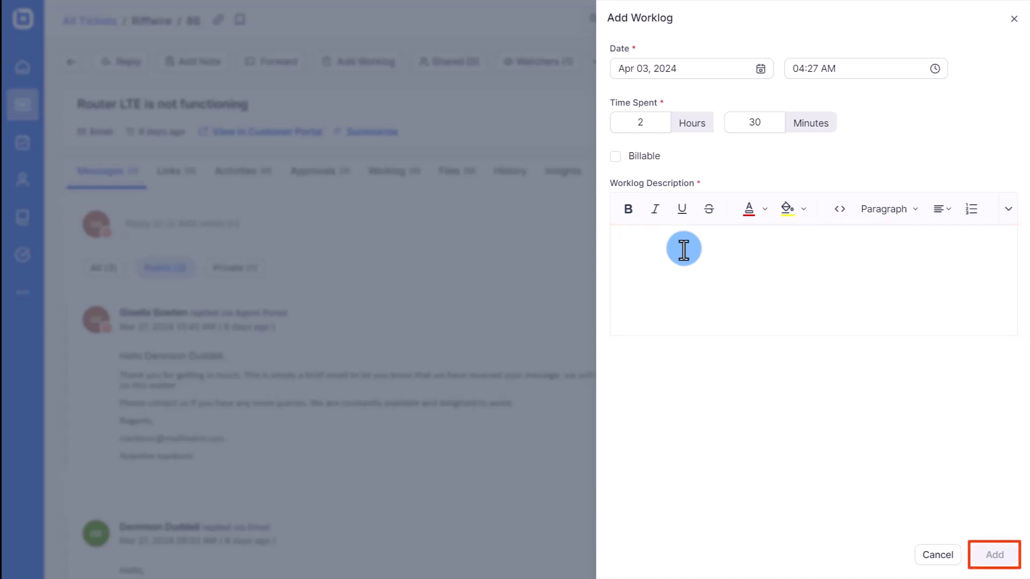
text(The receivers for LTE signals have been appropriately set up, leading to the effective functioning of the device.)
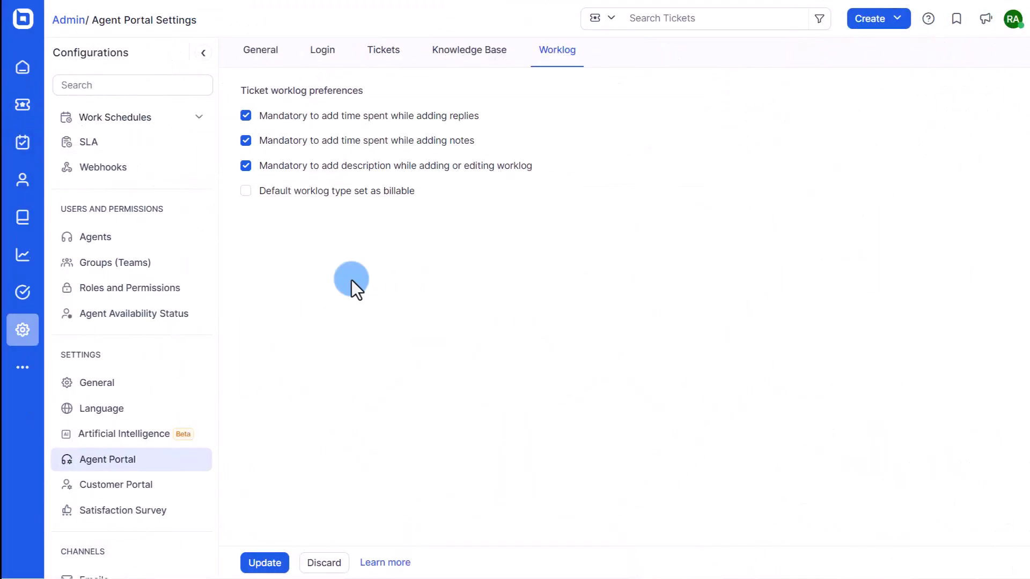
Step: Make Billable the default worklog type, save, and start the worklog description
click(246, 191)
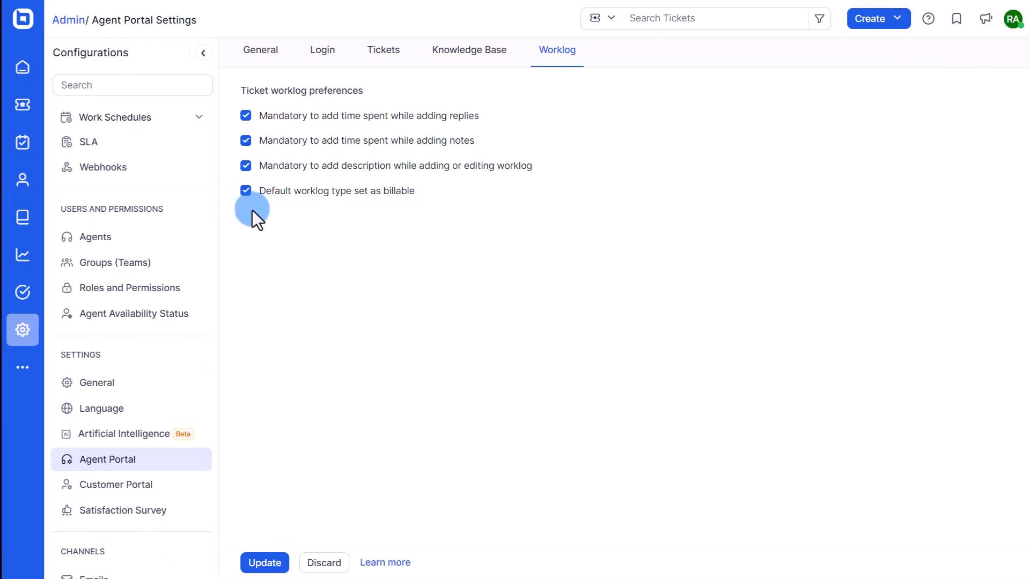
click(264, 563)
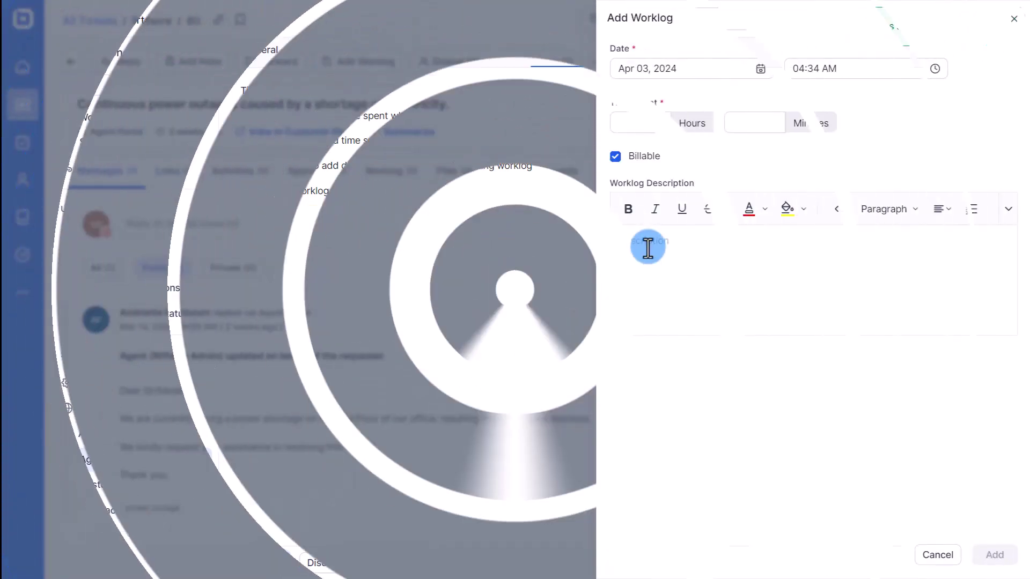
click(647, 247)
text(Checked the issues)
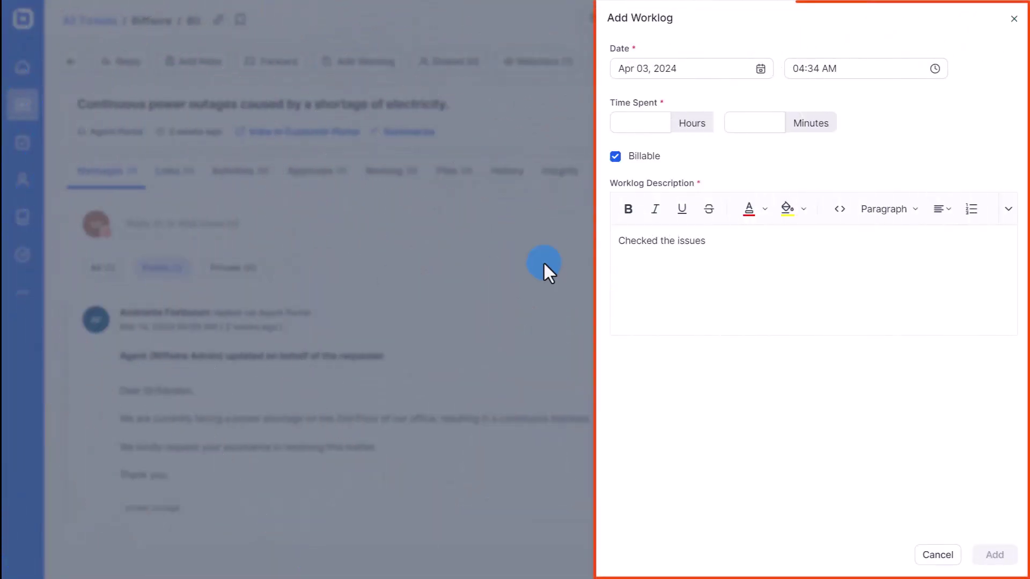
key(BackSpace)
text(. Will provide proper update shortl)
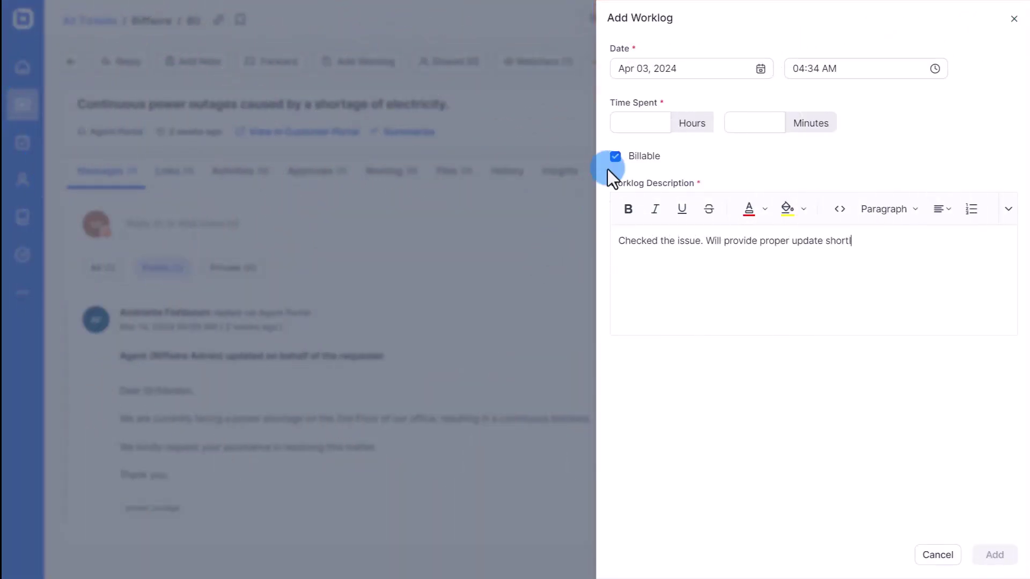
text(y.)
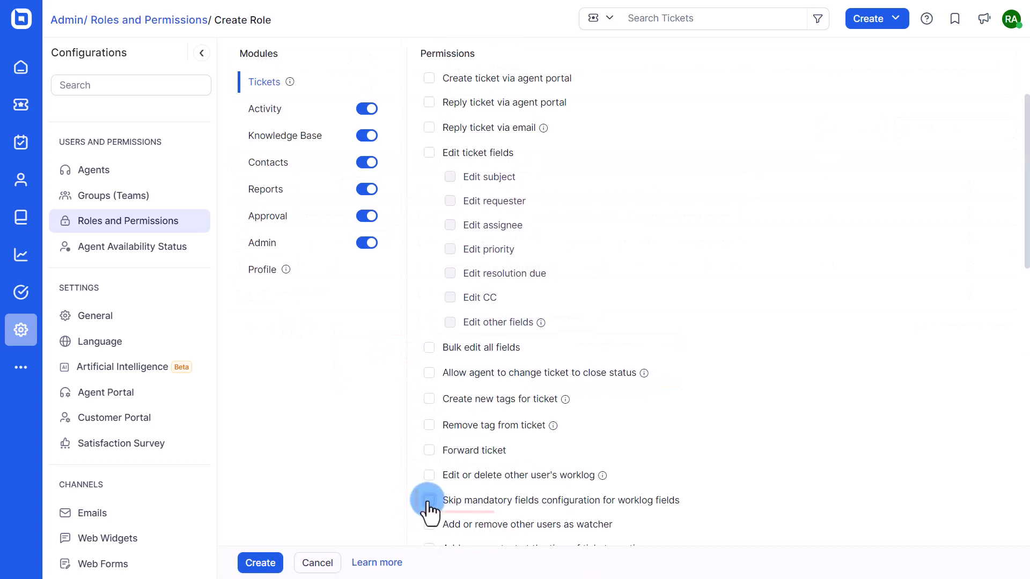
Step: Tick 'Skip mandatory fields configuration for worklog fields' in the new role's Tickets permissions
click(430, 501)
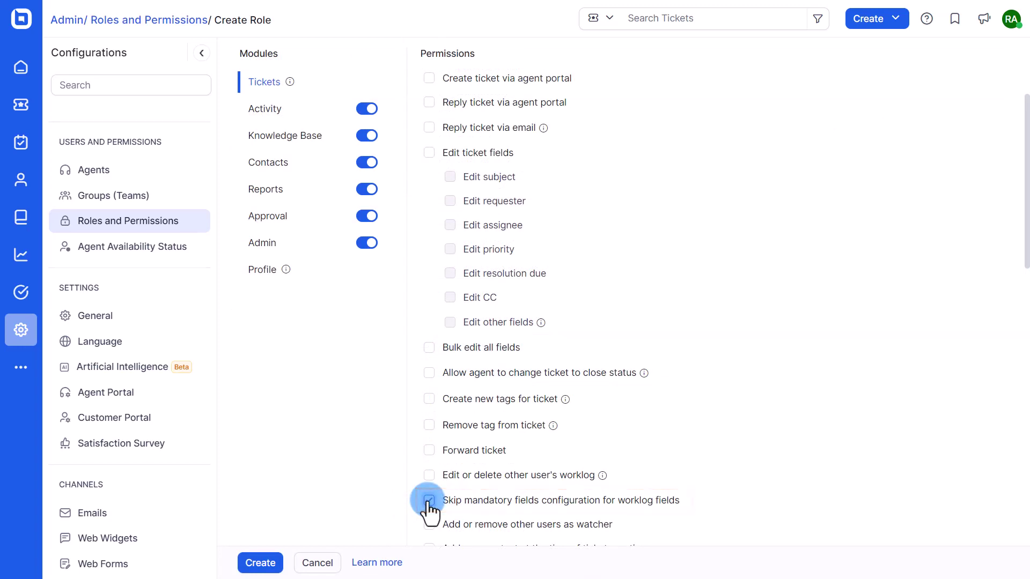